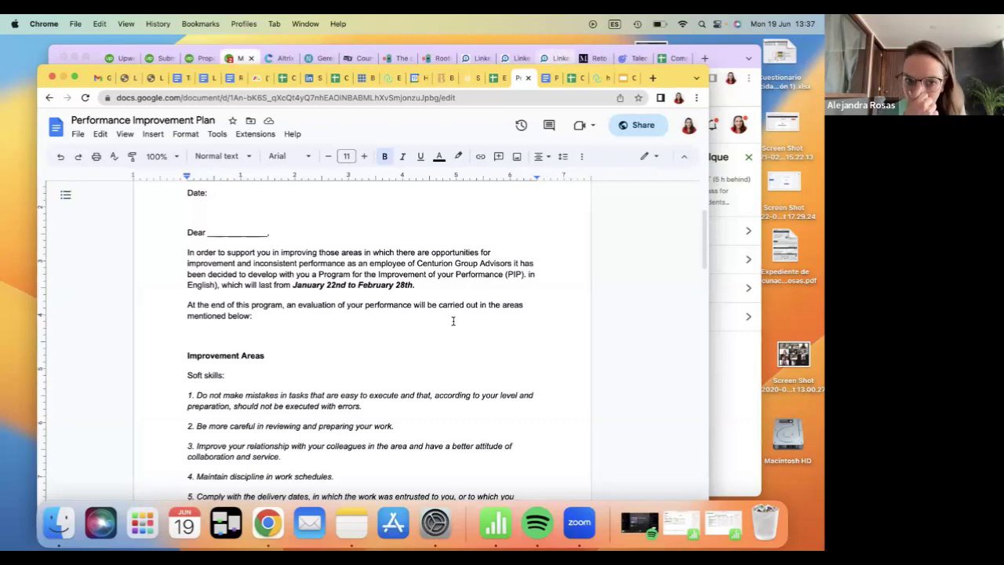
Step: Examine the Performance Improvement Plan's introduction, its program period and the soft skills listed under Improvement Areas
scroll(452, 321, "up", 2)
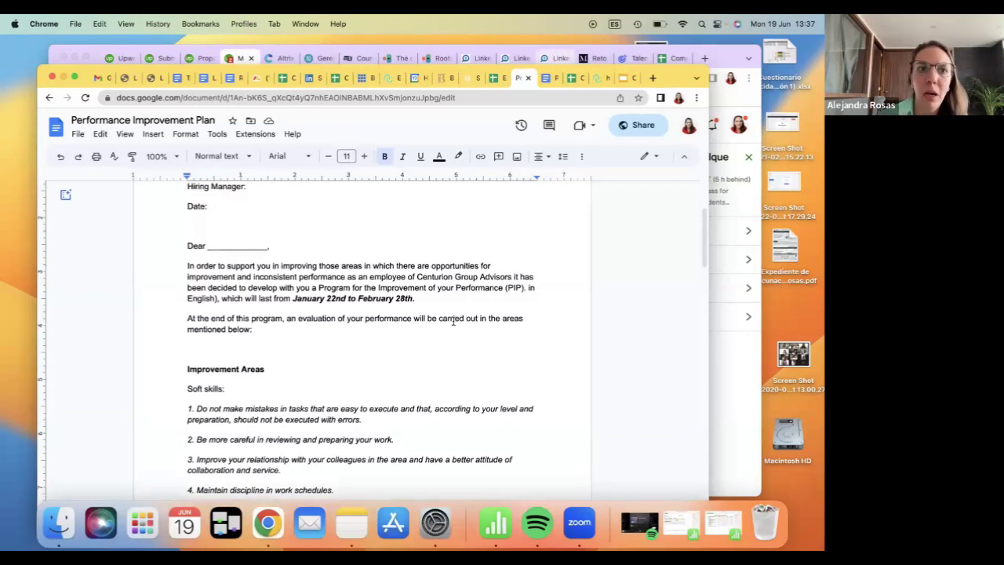
scroll(452, 320, "down", 4)
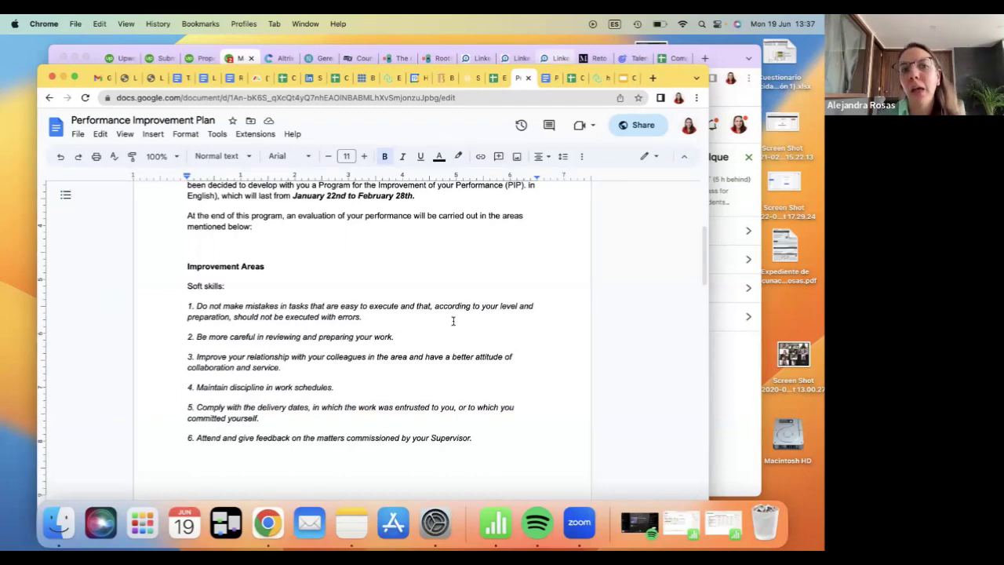
scroll(452, 321, "down", 1)
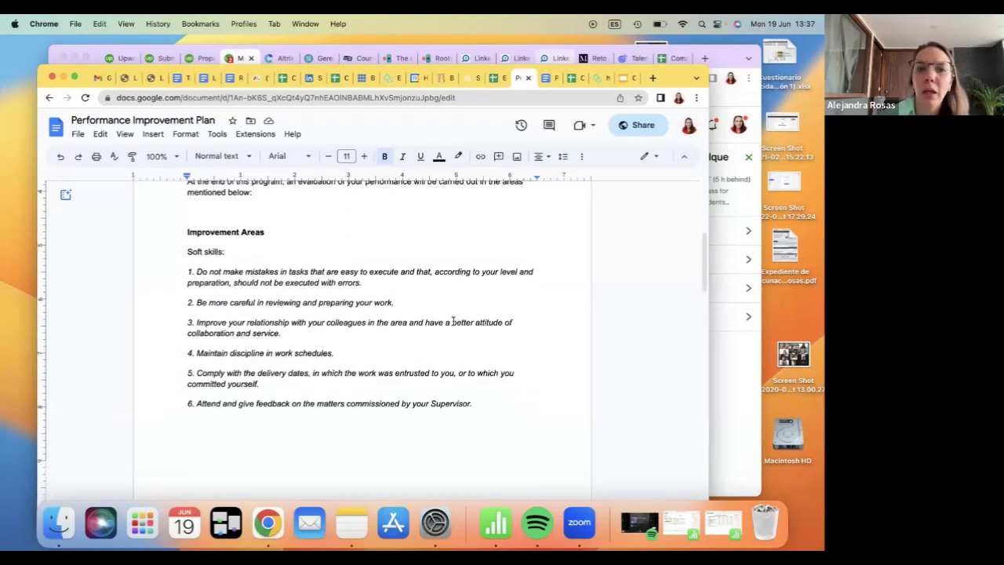
scroll(452, 321, "down", 1)
scroll(453, 320, "up", 5)
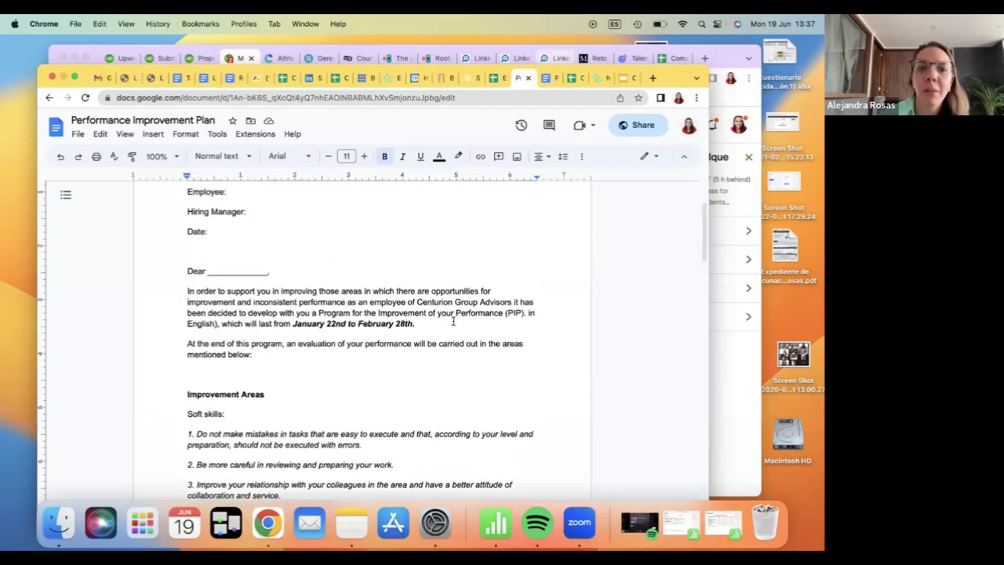
left_click_drag(418, 276, 292, 276)
scroll(341, 295, "down", 6)
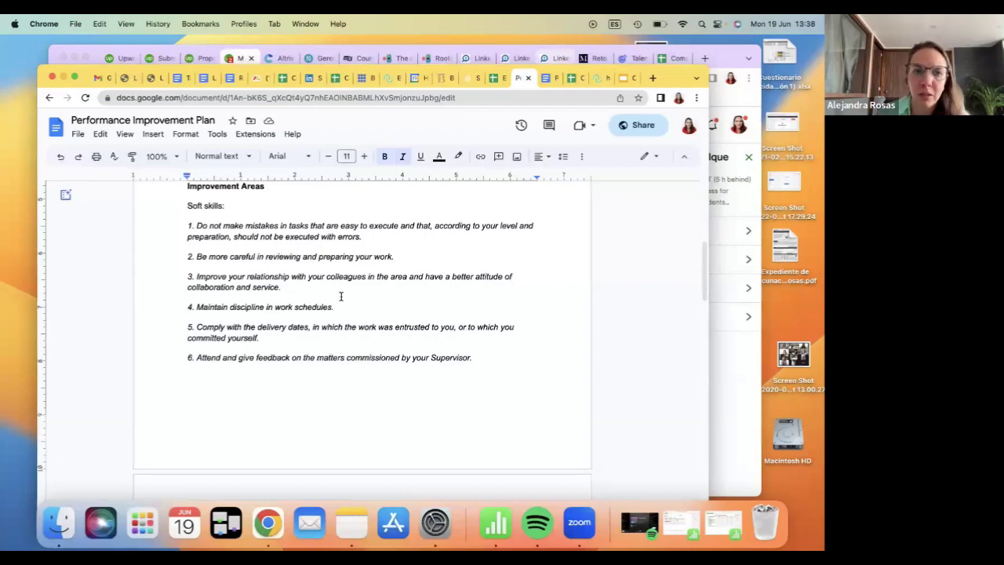
Step: Review the soft skills list, highlighting the items on careful work preparation and on discipline in work schedules
scroll(341, 296, "down", 1)
scroll(209, 264, "up", 3)
scroll(209, 264, "down", 1)
left_click_drag(197, 267, 240, 273)
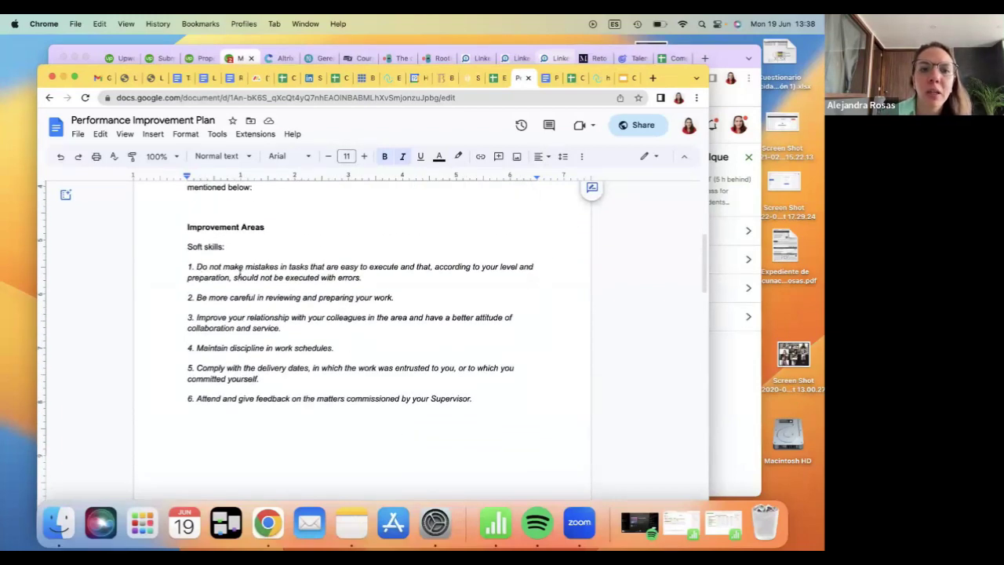
left_click_drag(393, 297, 317, 301)
left_click_drag(197, 312, 196, 306)
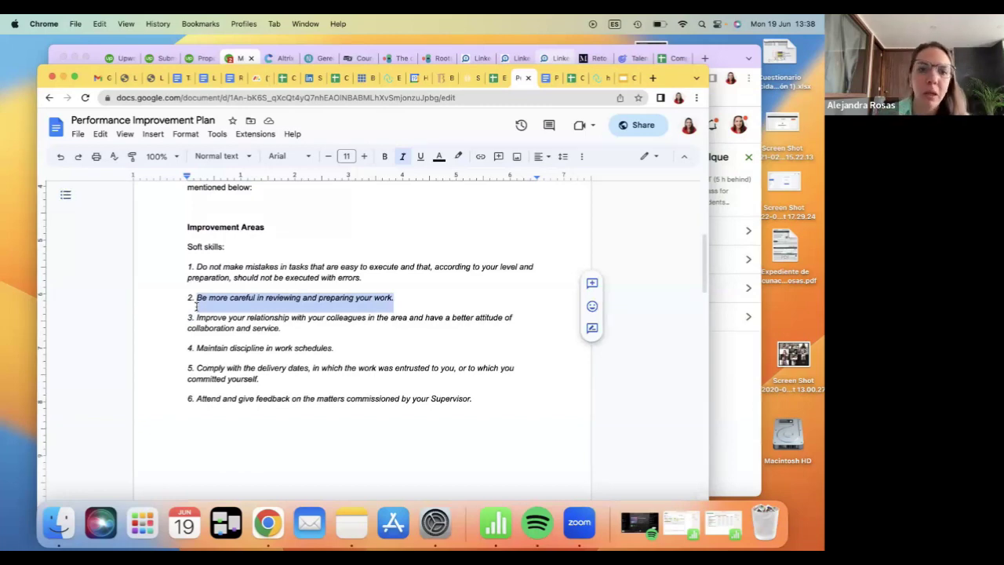
left_click_drag(334, 348, 196, 346)
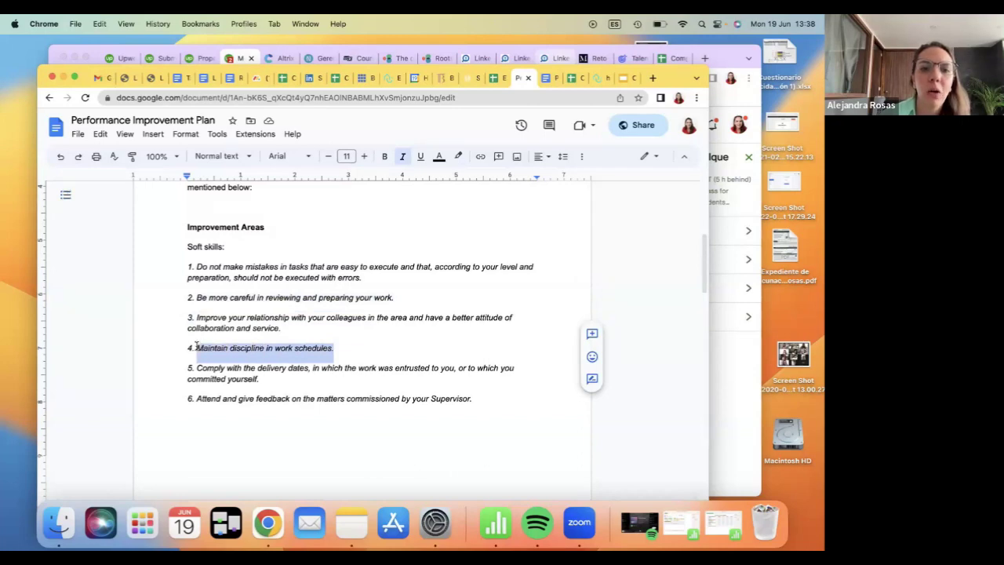
left_click(334, 349)
left_click_drag(334, 348, 196, 347)
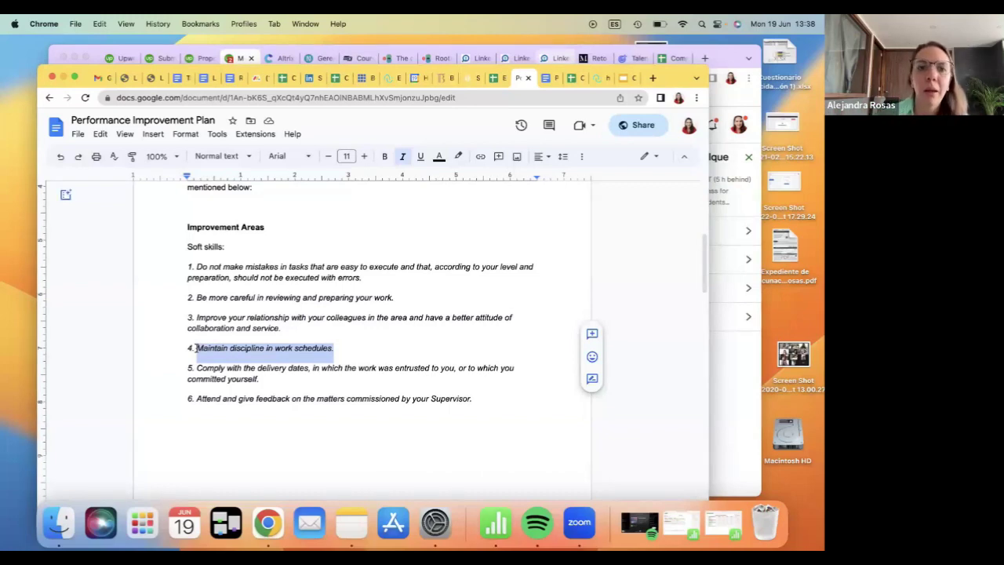
Step: Examine the improvement areas through to the Hard skills list and highlight the item "Improve legal drafting."
scroll(292, 232, "up", 5)
scroll(293, 232, "down", 6)
scroll(293, 232, "down", 1)
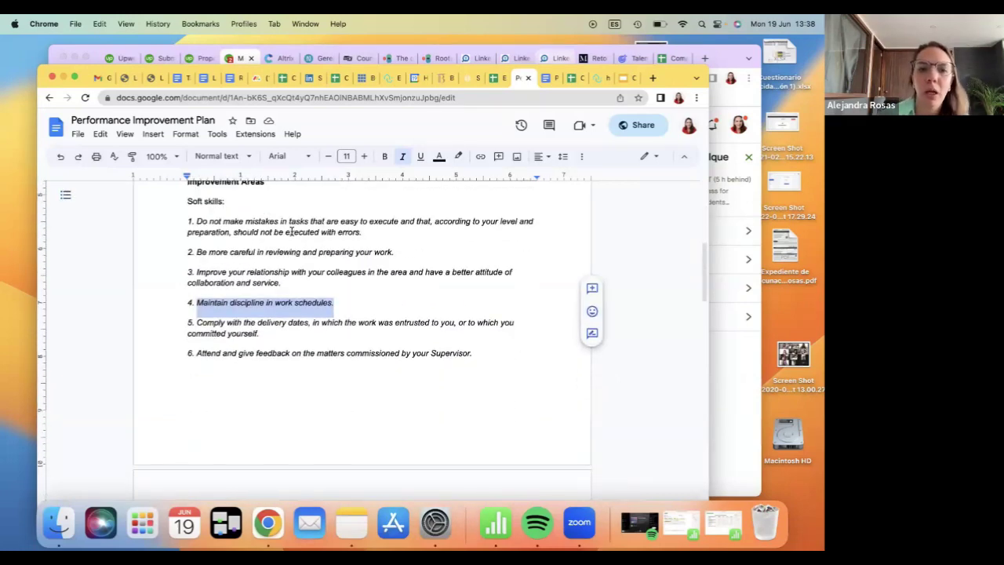
scroll(292, 232, "down", 3)
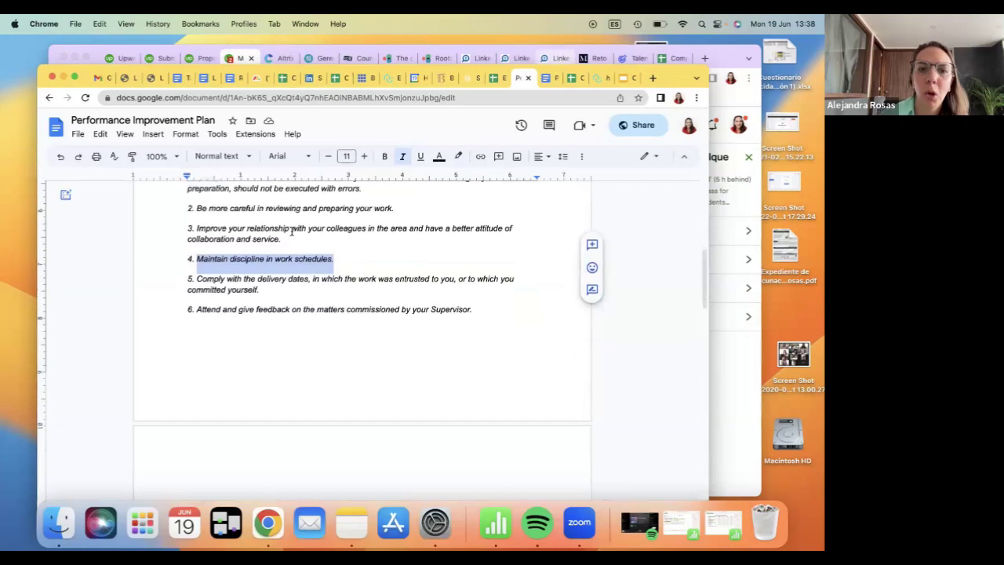
scroll(291, 231, "down", 5)
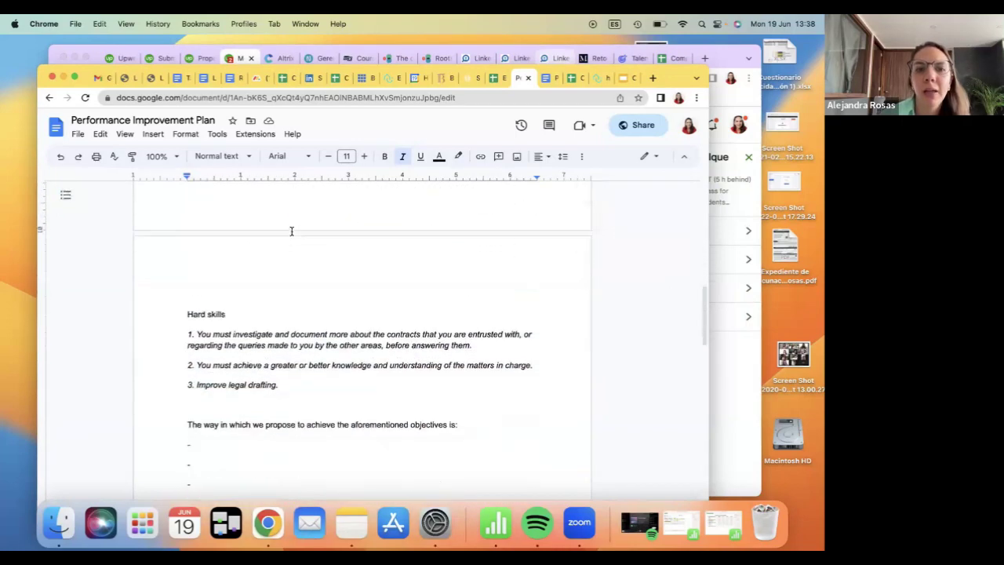
scroll(292, 232, "up", 9)
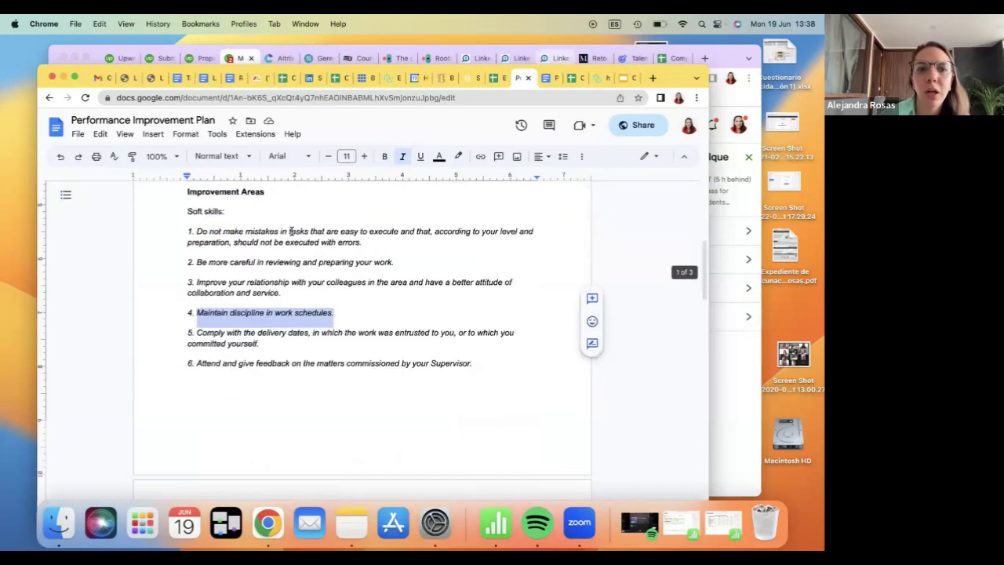
scroll(292, 231, "down", 10)
scroll(292, 232, "up", 2)
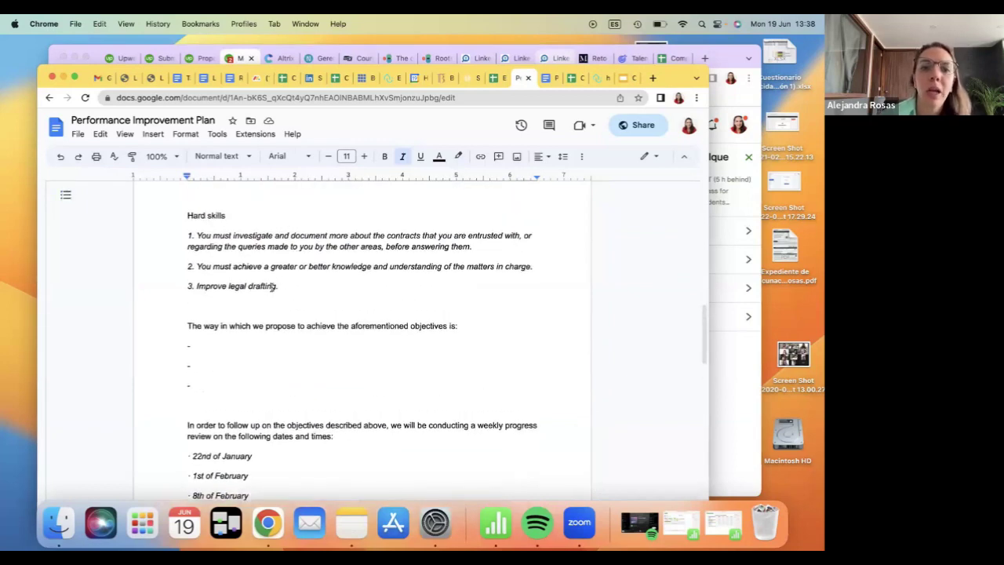
left_click_drag(278, 286, 194, 287)
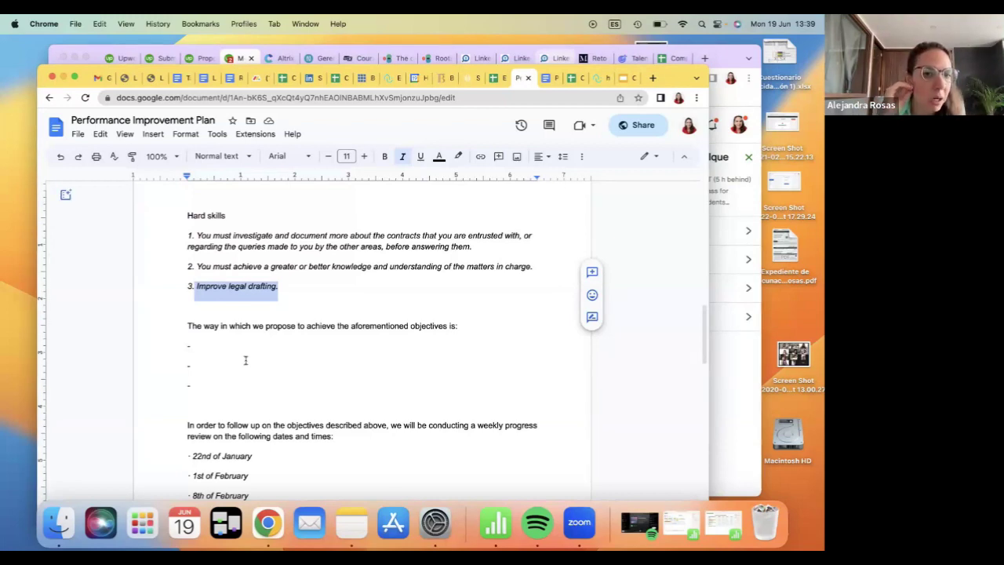
scroll(246, 360, "down", 1)
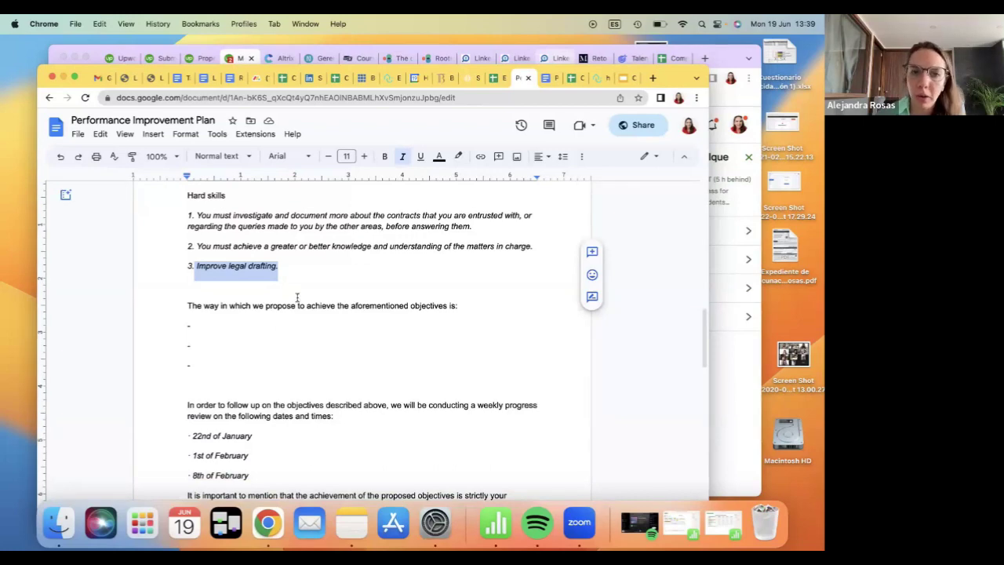
left_click(290, 269)
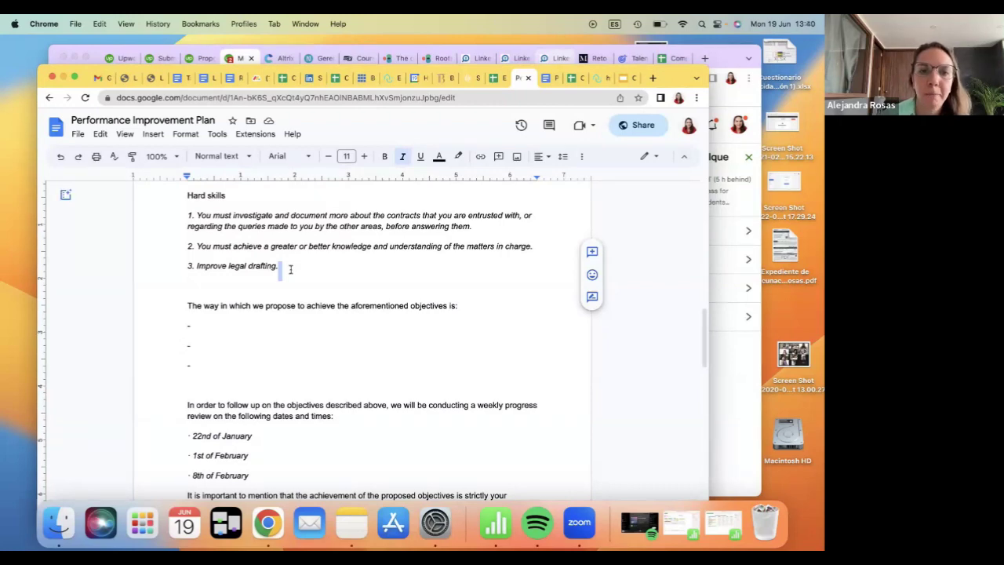
Step: Find the weekly progress review section and highlight its three dates, from 22nd of January to 8th of February
scroll(290, 269, "down", 2)
scroll(290, 269, "down", 5)
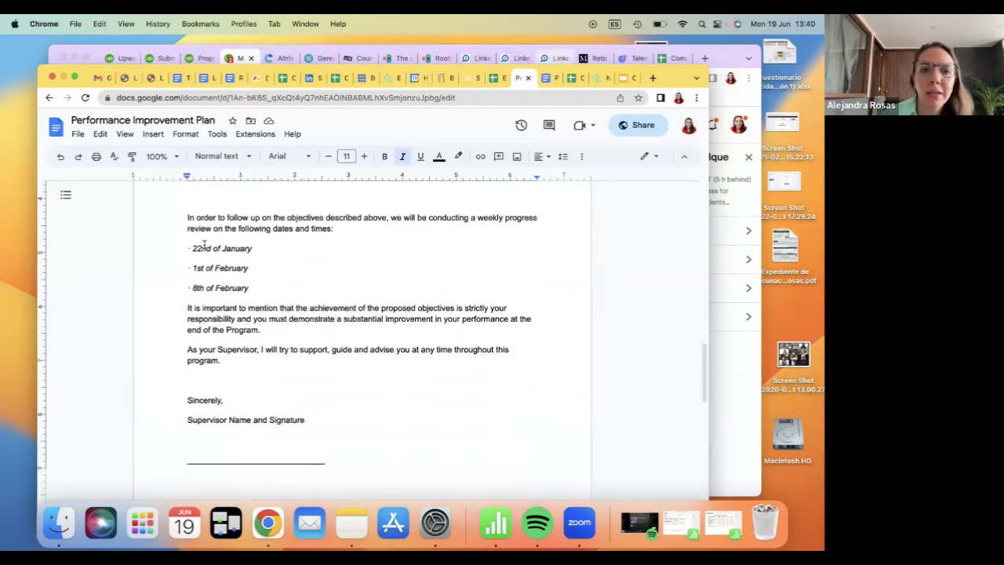
left_click(190, 248)
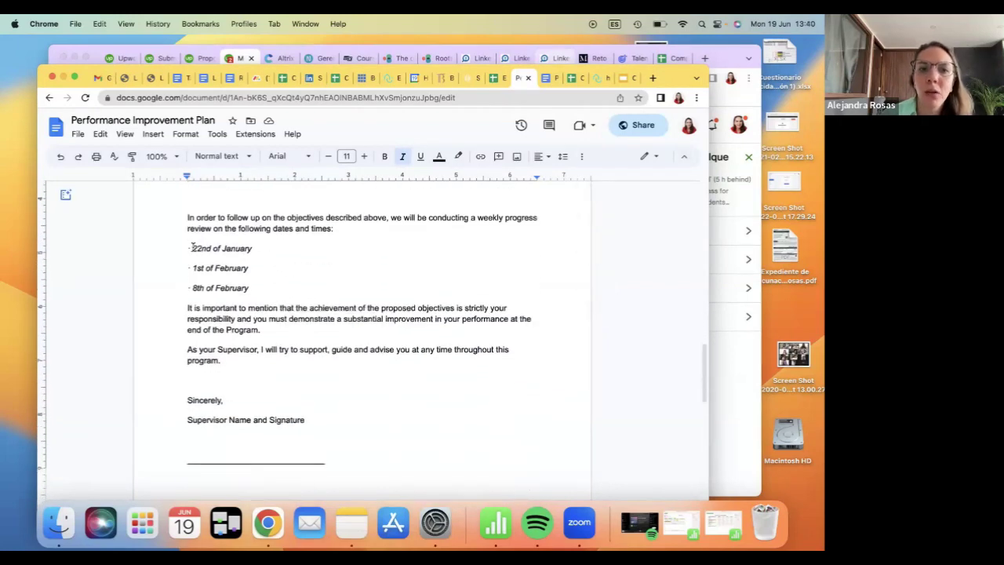
left_click(256, 289, "shift")
left_click_drag(249, 288, 186, 247)
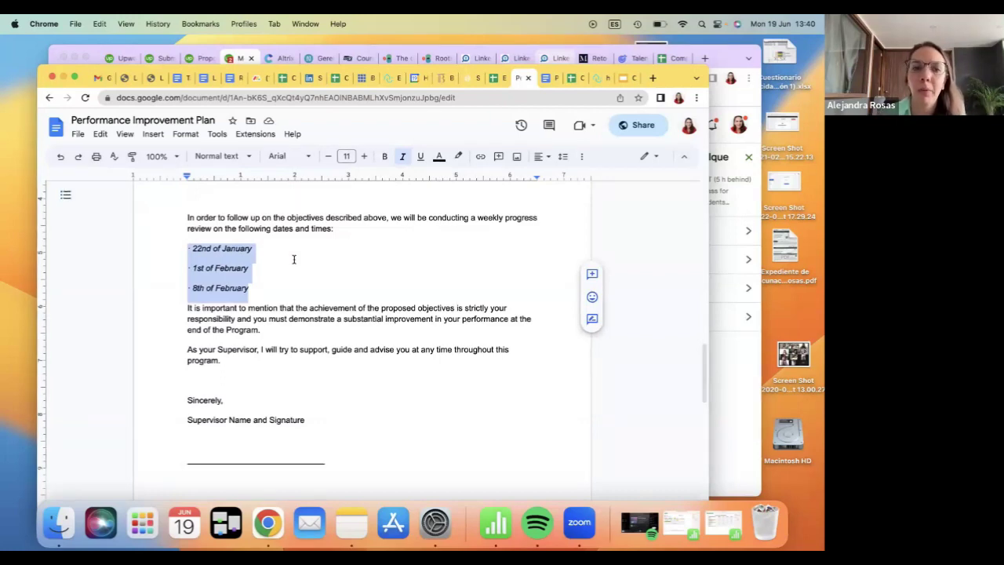
Step: Check the program period in the introduction against the weekly review dates and highlight the date list again
scroll(294, 259, "up", 15)
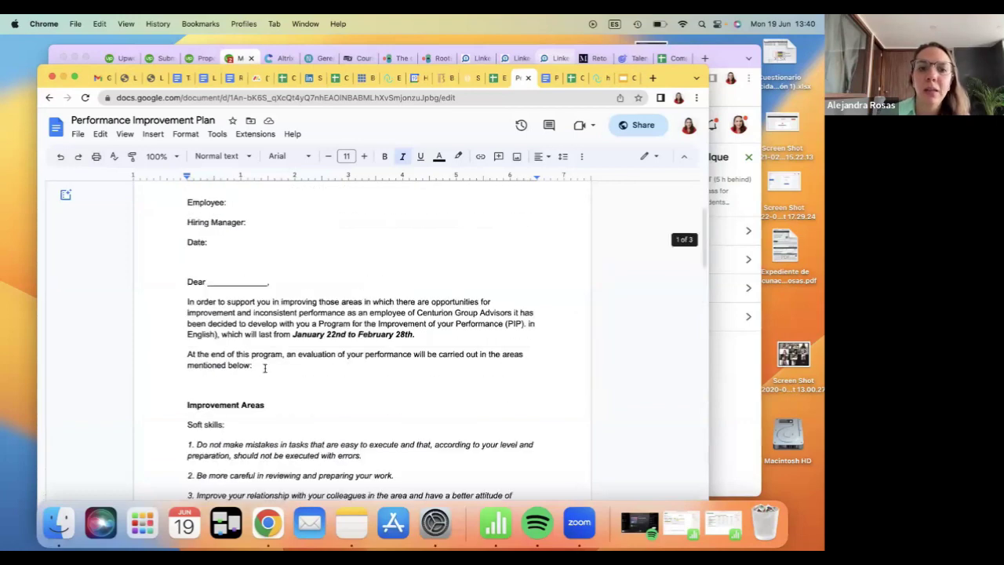
scroll(242, 418, "down", 5)
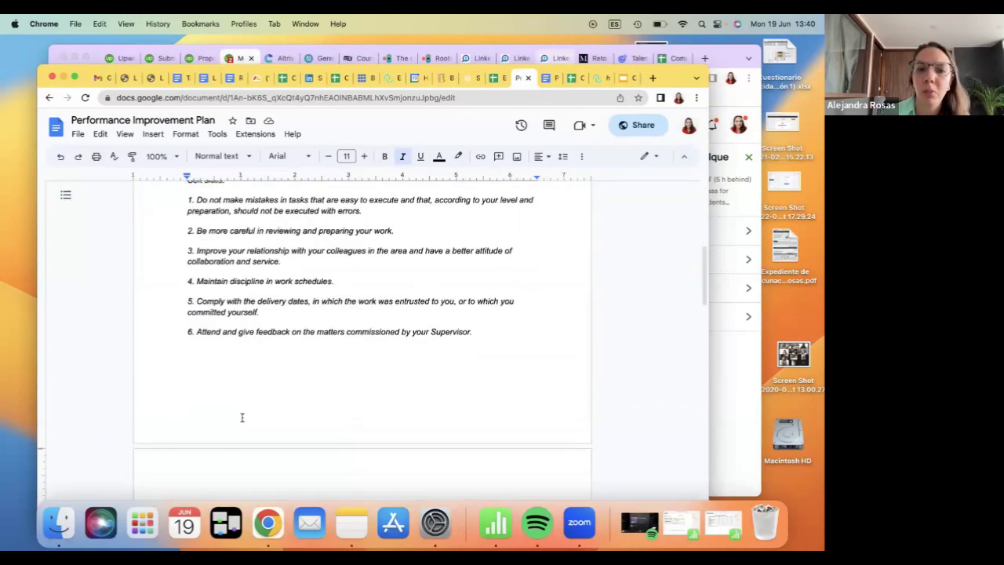
scroll(267, 403, "down", 6)
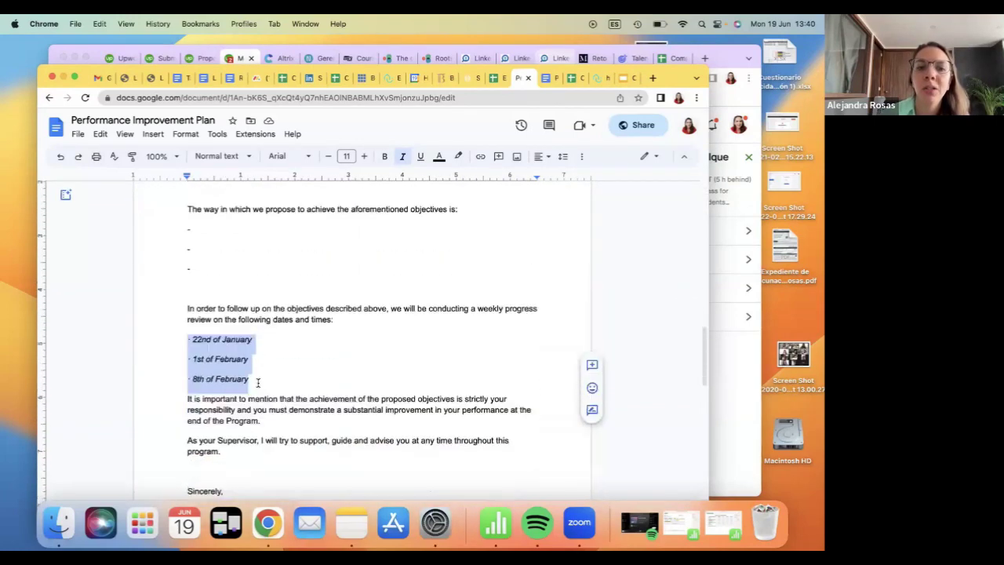
left_click(256, 334)
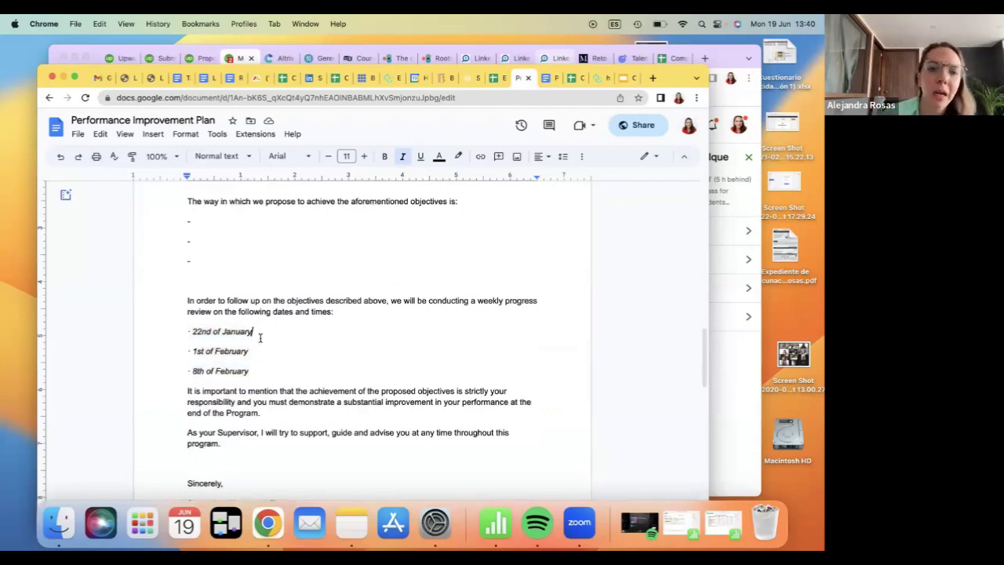
left_click(248, 352)
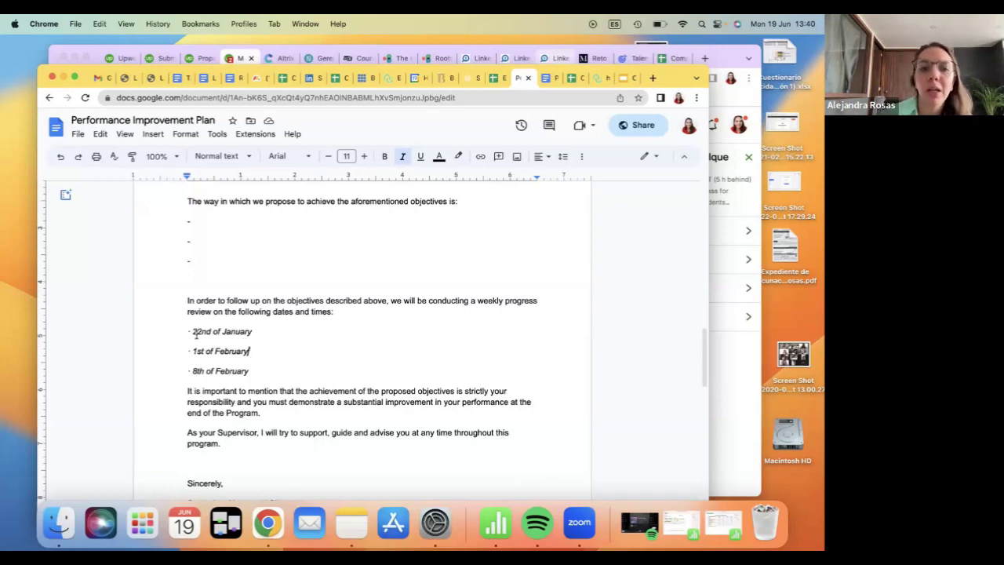
left_click_drag(187, 331, 254, 372)
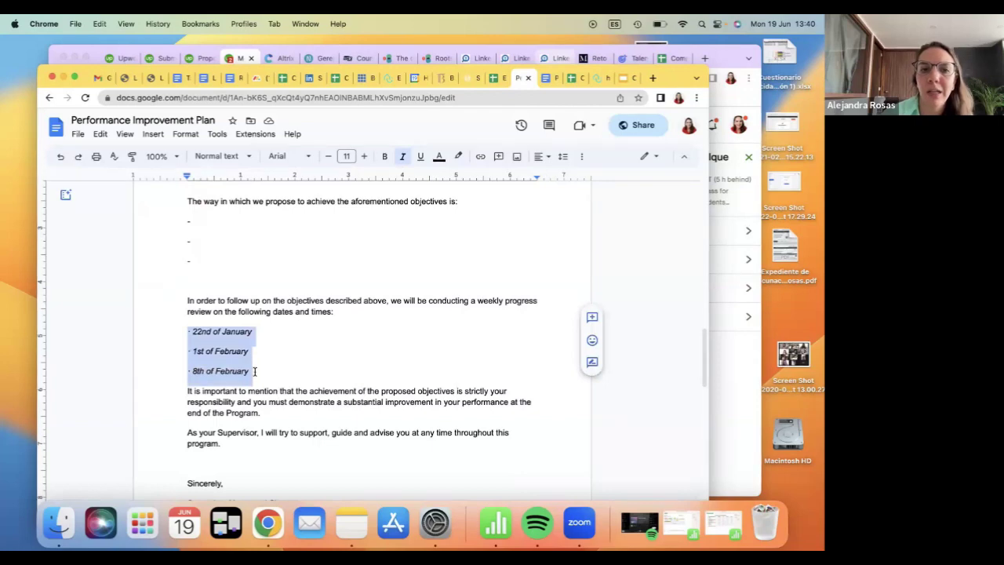
Step: Look over the plan from the skills lists to the employee declaration and the supervisor and employee signature sections
scroll(274, 323, "up", 3)
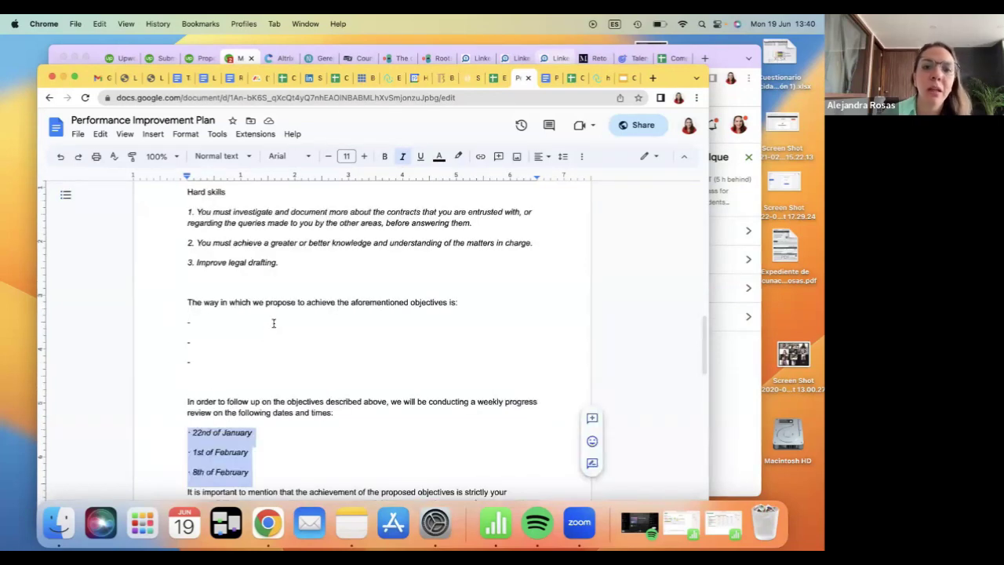
scroll(274, 323, "up", 10)
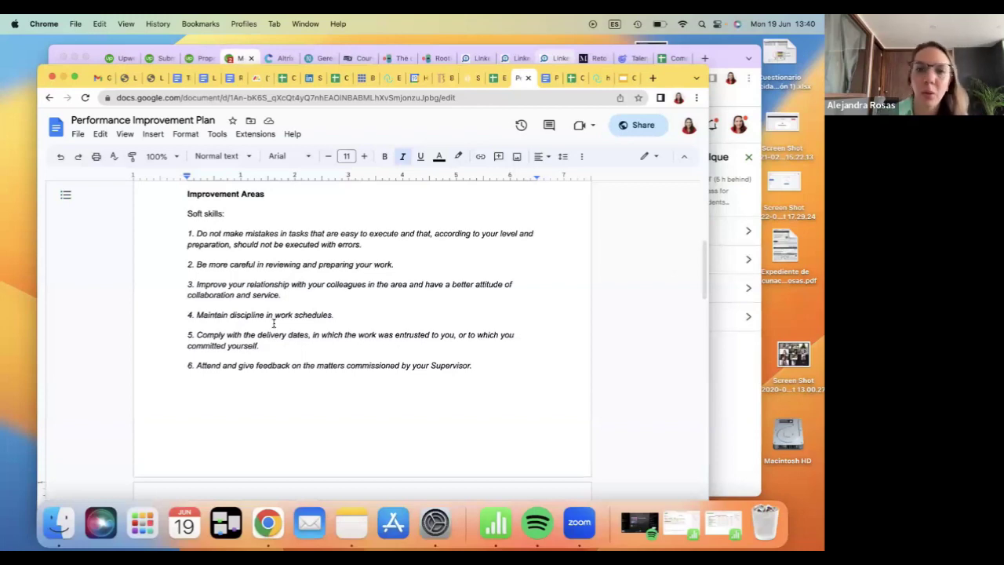
scroll(273, 323, "down", 15)
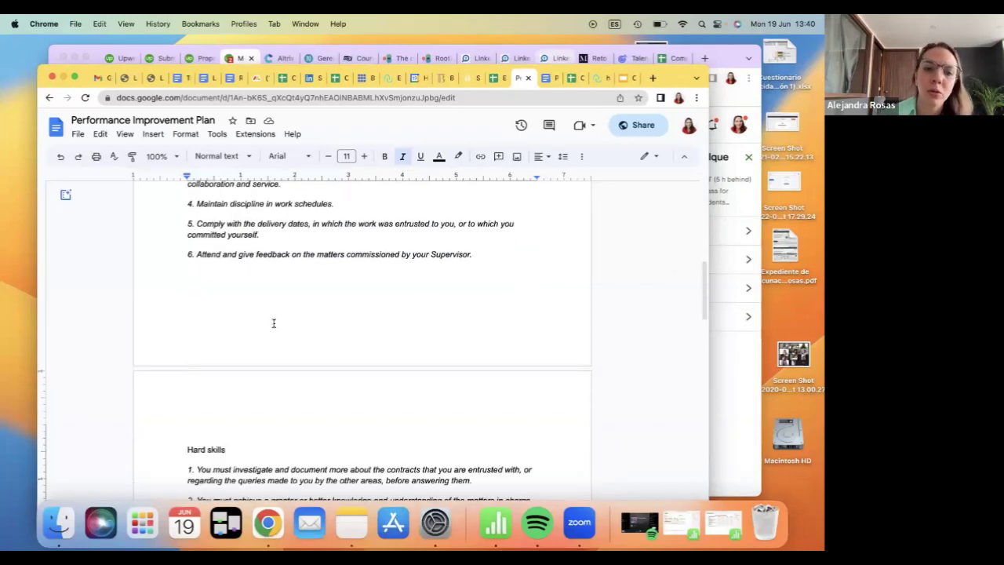
scroll(274, 323, "down", 5)
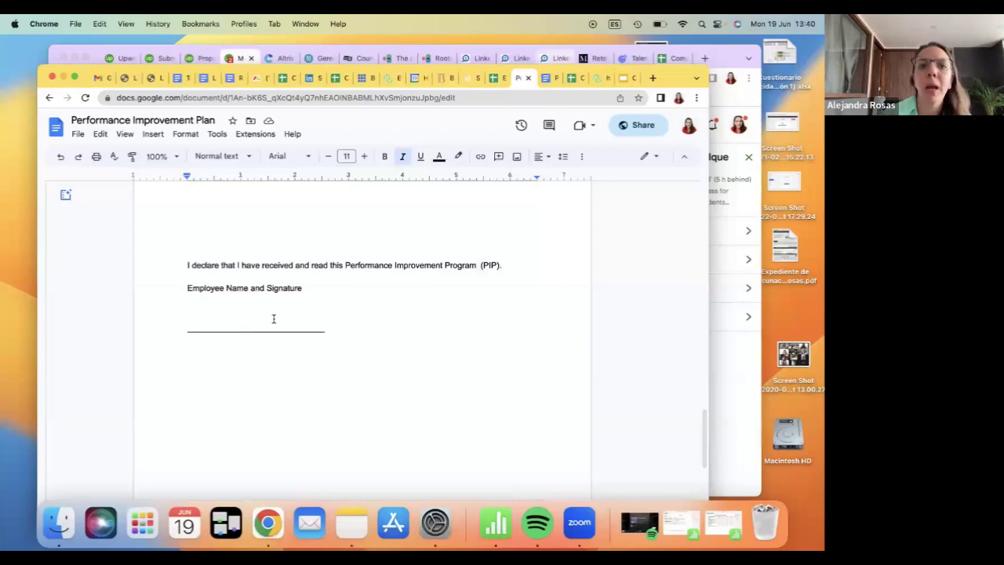
scroll(273, 318, "up", 5)
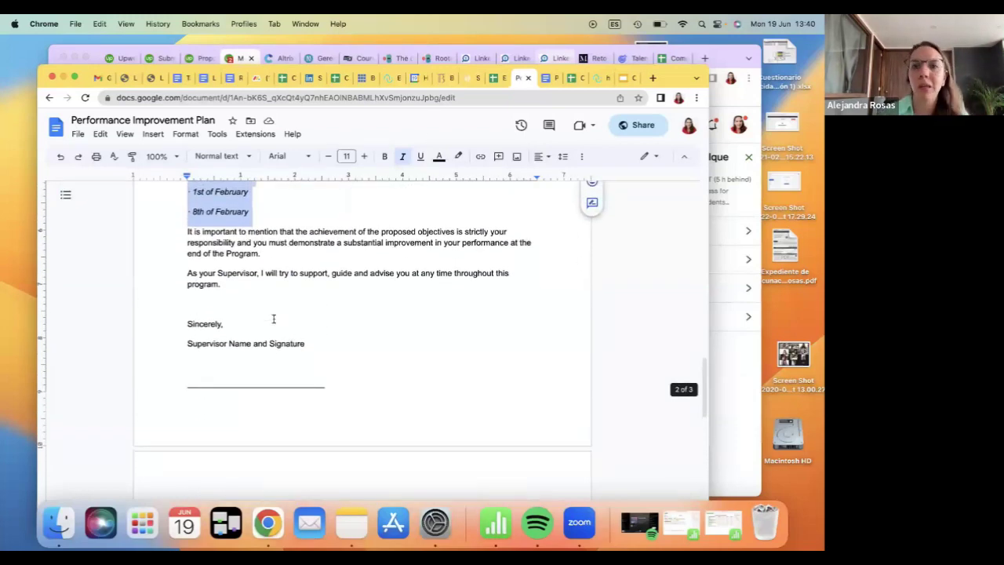
Step: Switch to the Promotion Selection document
left_click(546, 83)
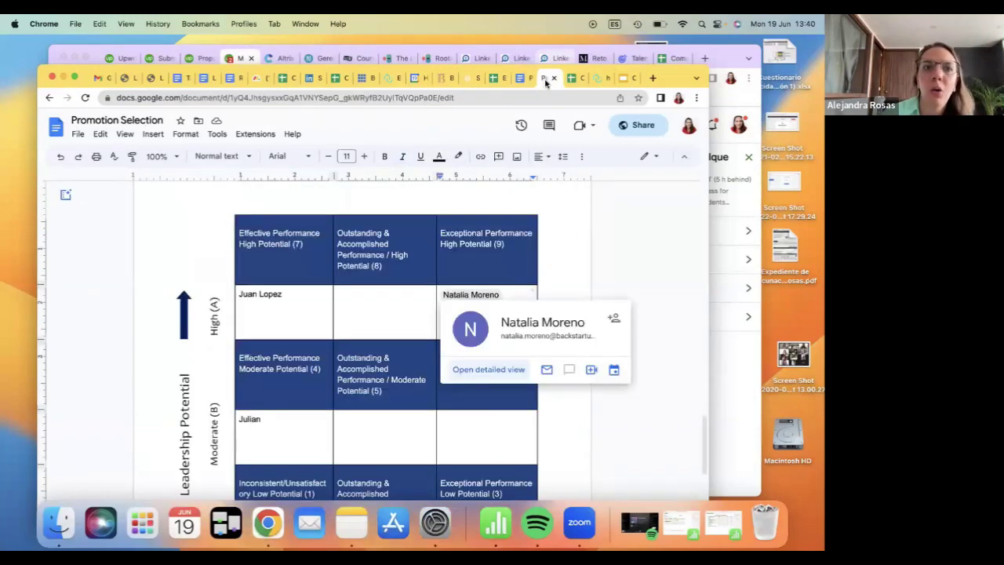